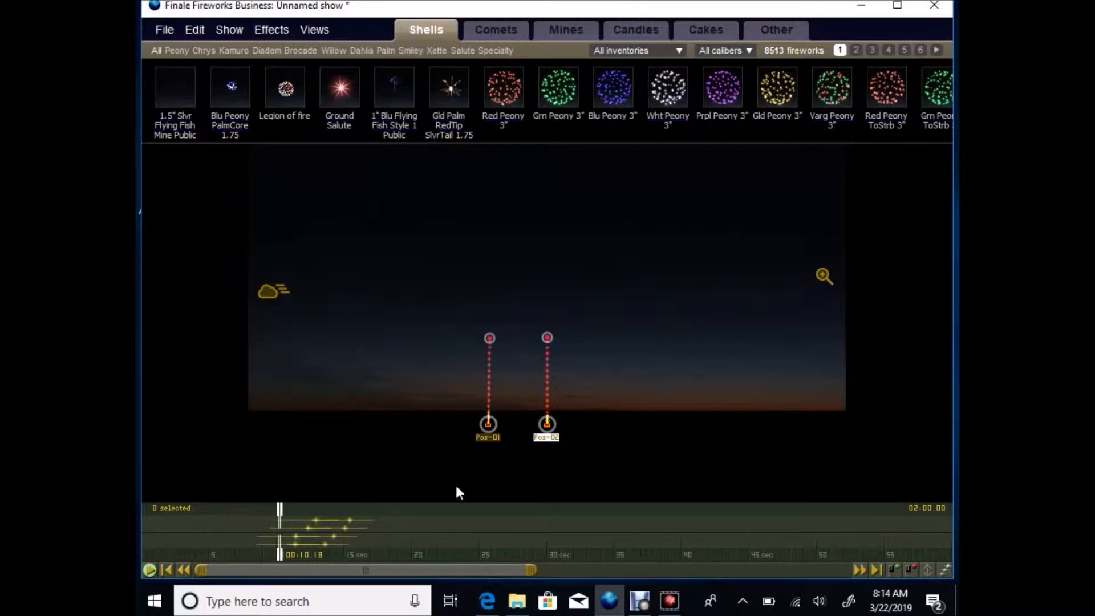
# - Export the firing system script in Merlin CSV format, replacing the FW32 DEMO file in the Fireworks Launch Programs folder
pyautogui.moveTo(279, 511); pyautogui.dragTo(360, 528)
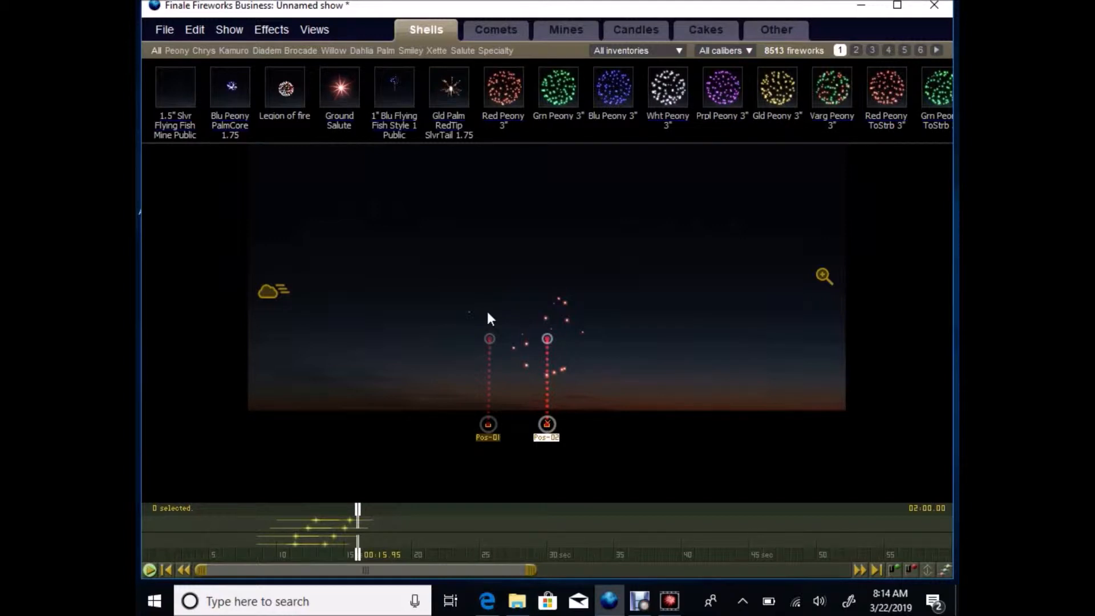
pyautogui.click(168, 33)
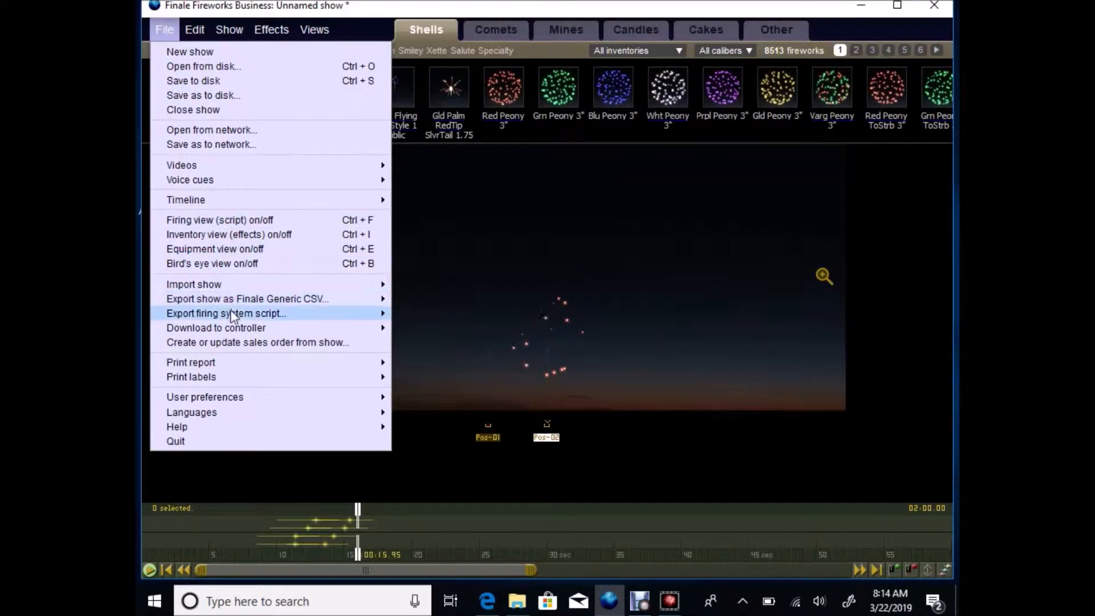
pyautogui.moveTo(264, 312)
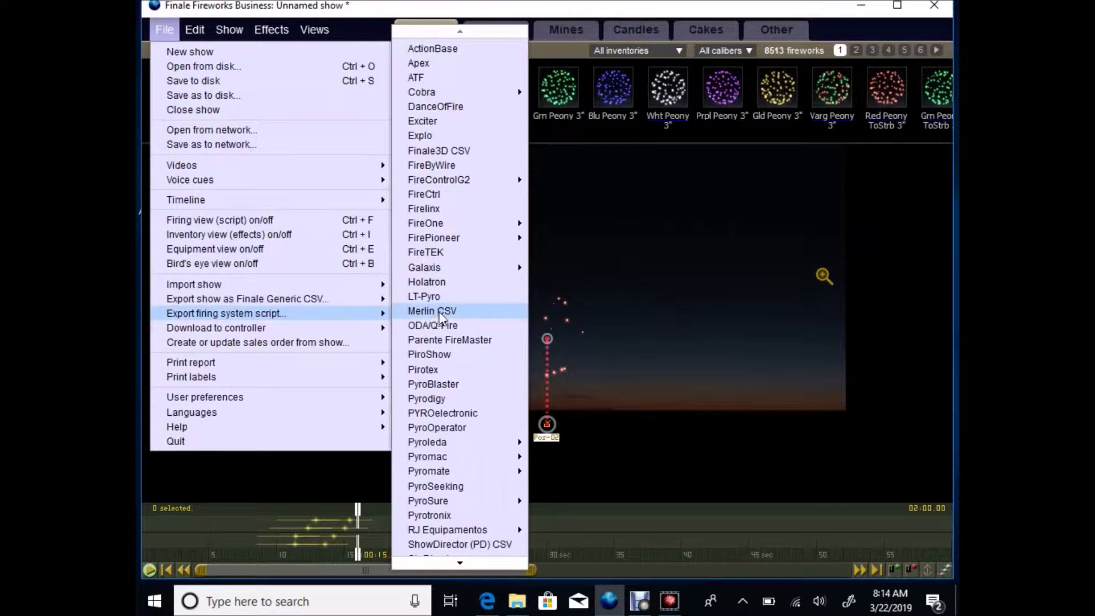
pyautogui.click(473, 313)
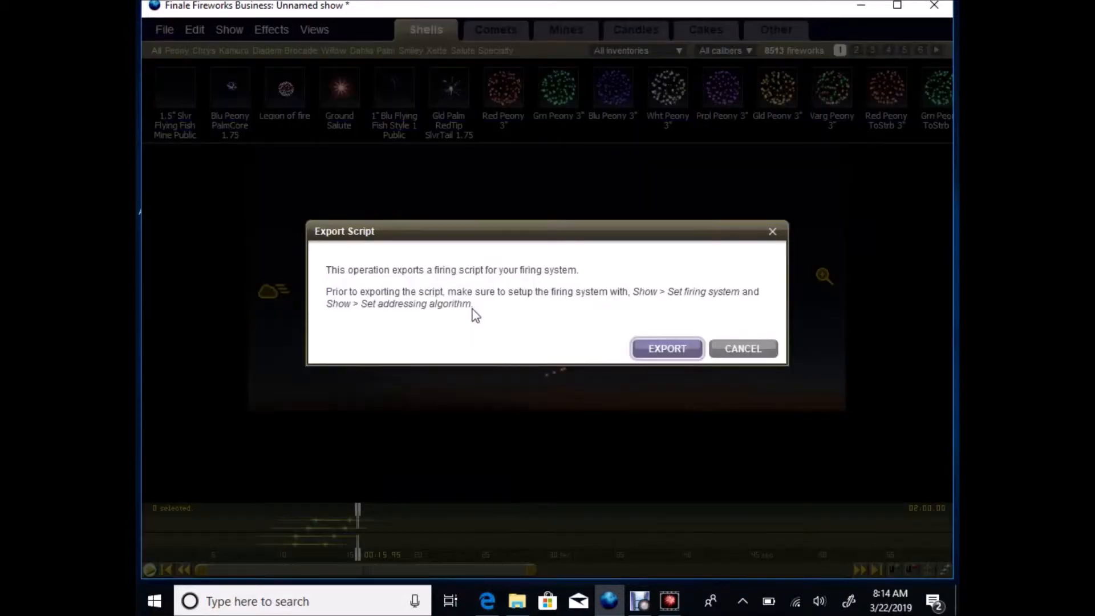
pyautogui.click(674, 349)
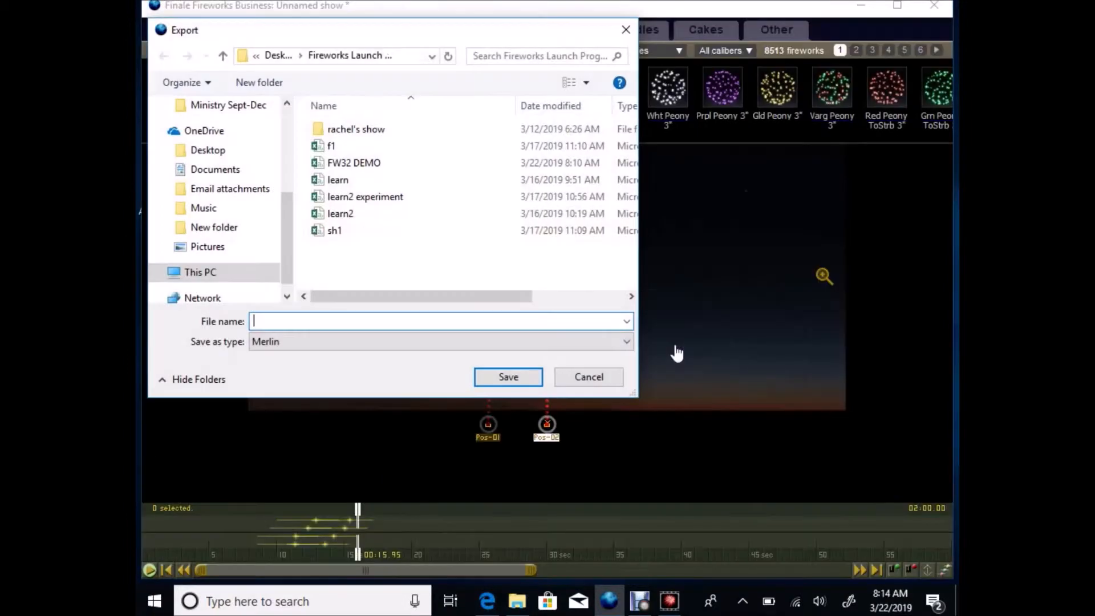
pyautogui.doubleClick(357, 165)
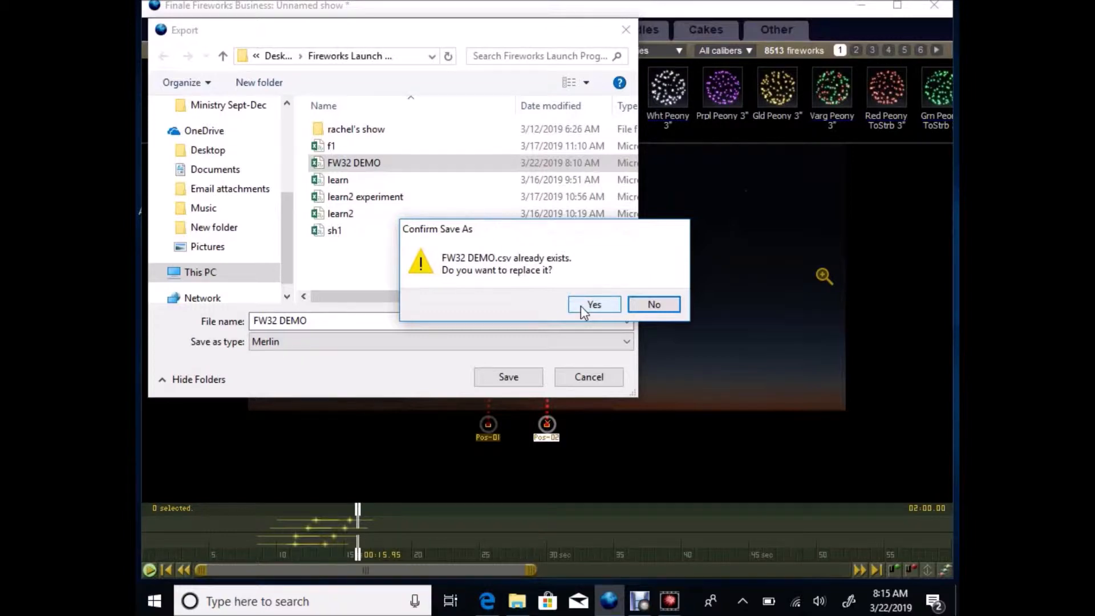
pyautogui.click(593, 305)
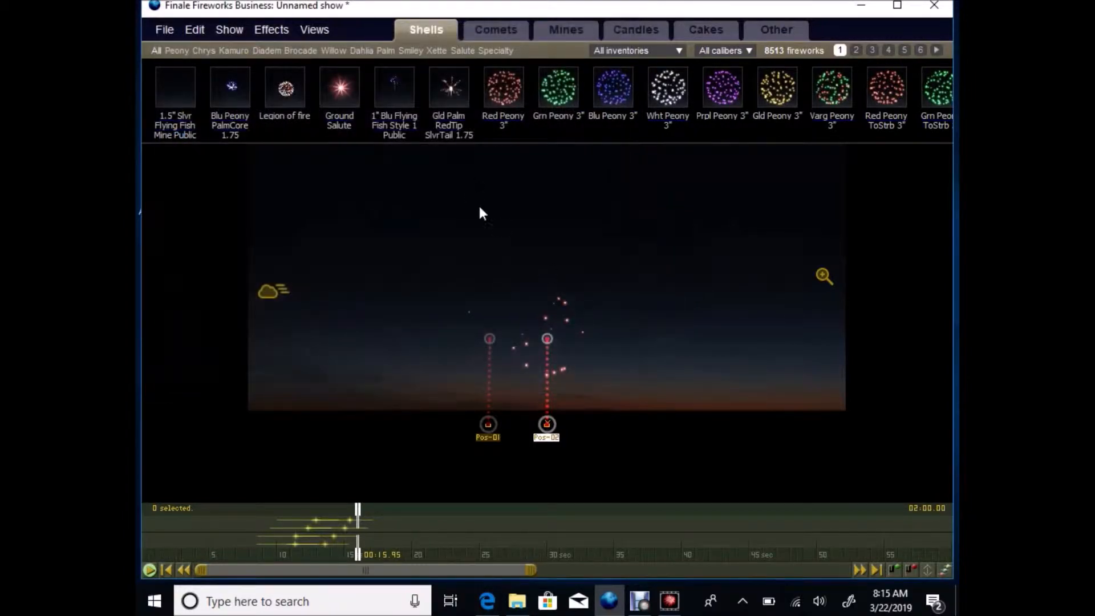
# - Switch to ShowSim Backyard and begin a show export in the Merlin .CSV format
pyautogui.click(860, 10)
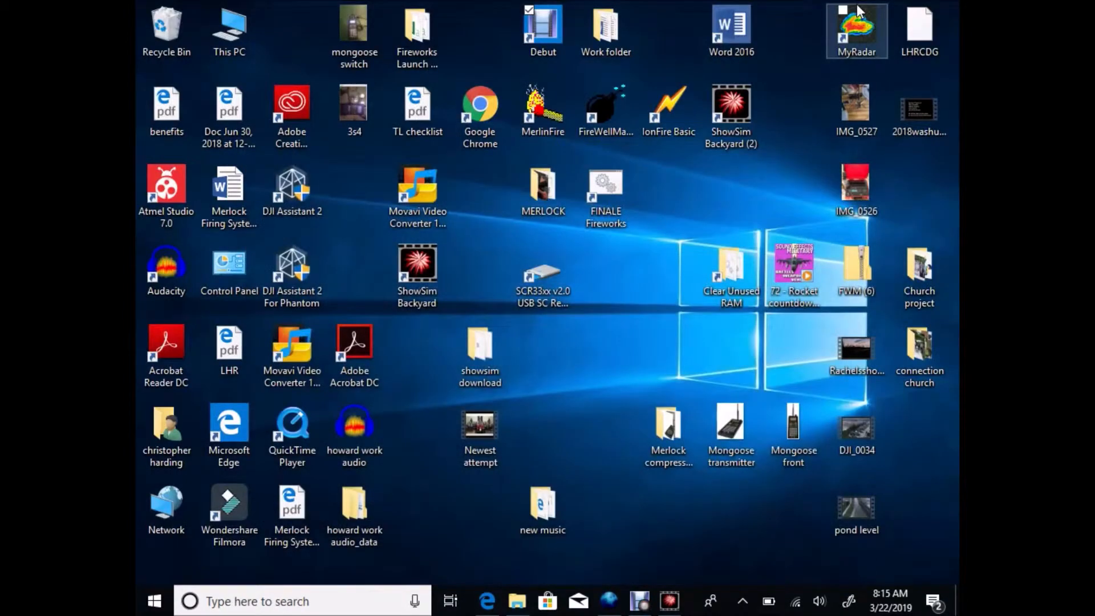
pyautogui.click(670, 608)
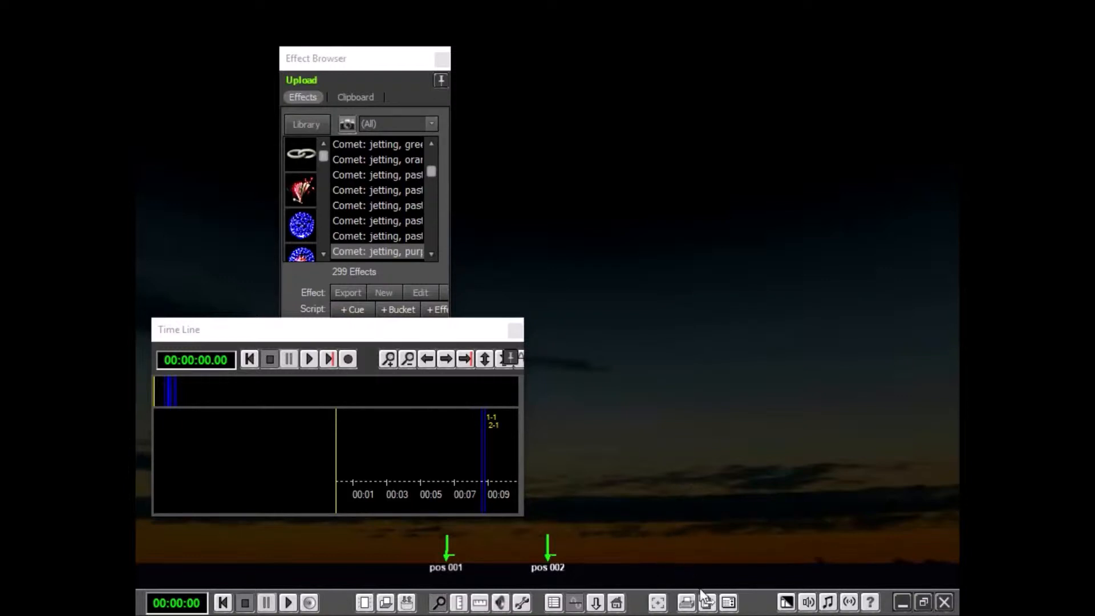
pyautogui.click(708, 603)
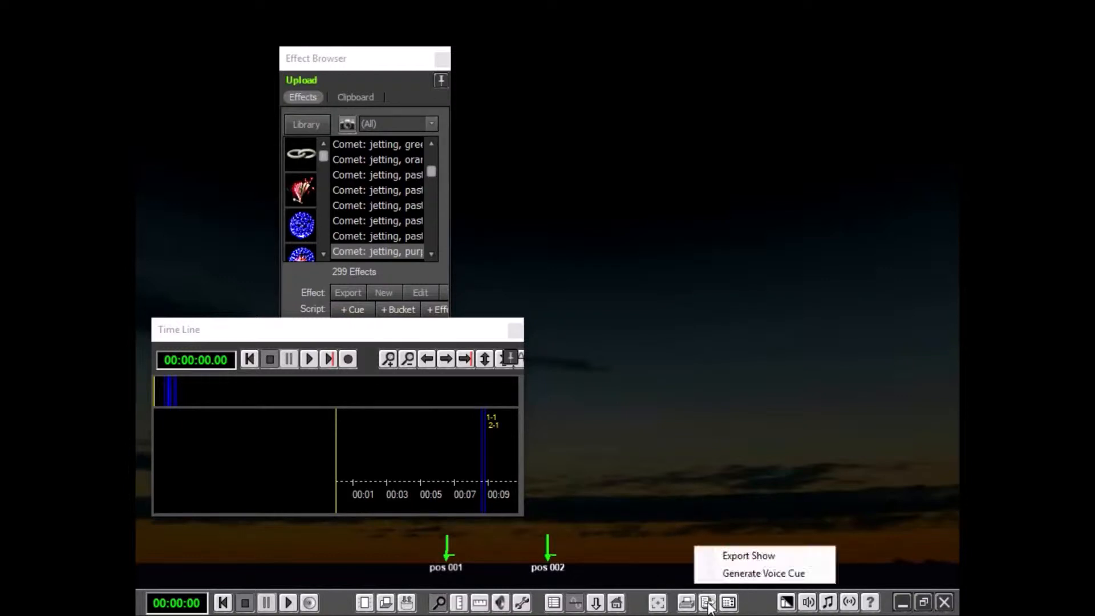
pyautogui.click(734, 556)
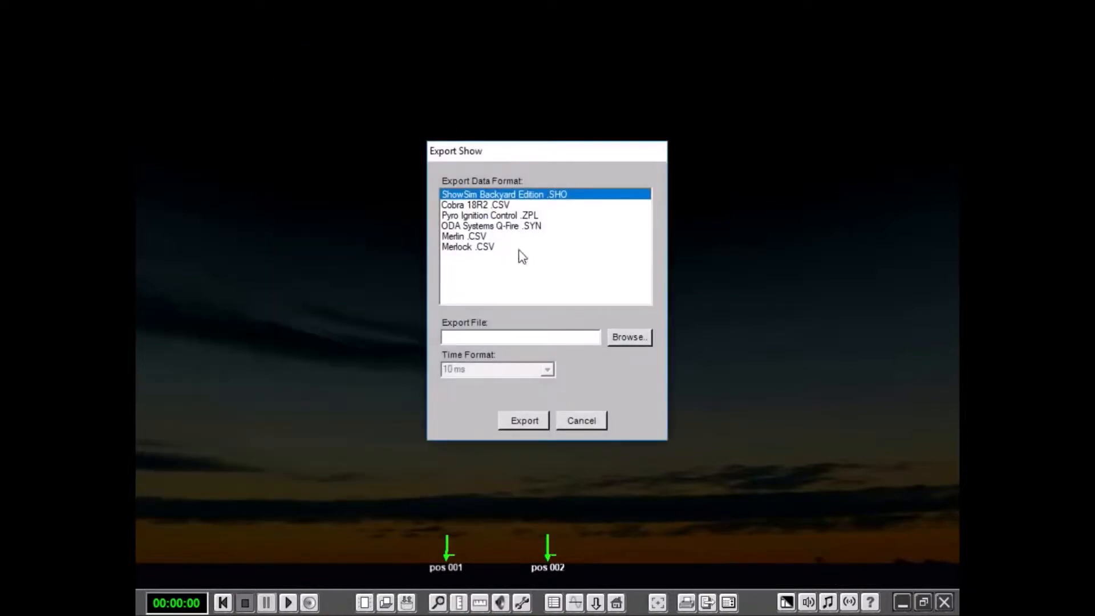
pyautogui.click(457, 236)
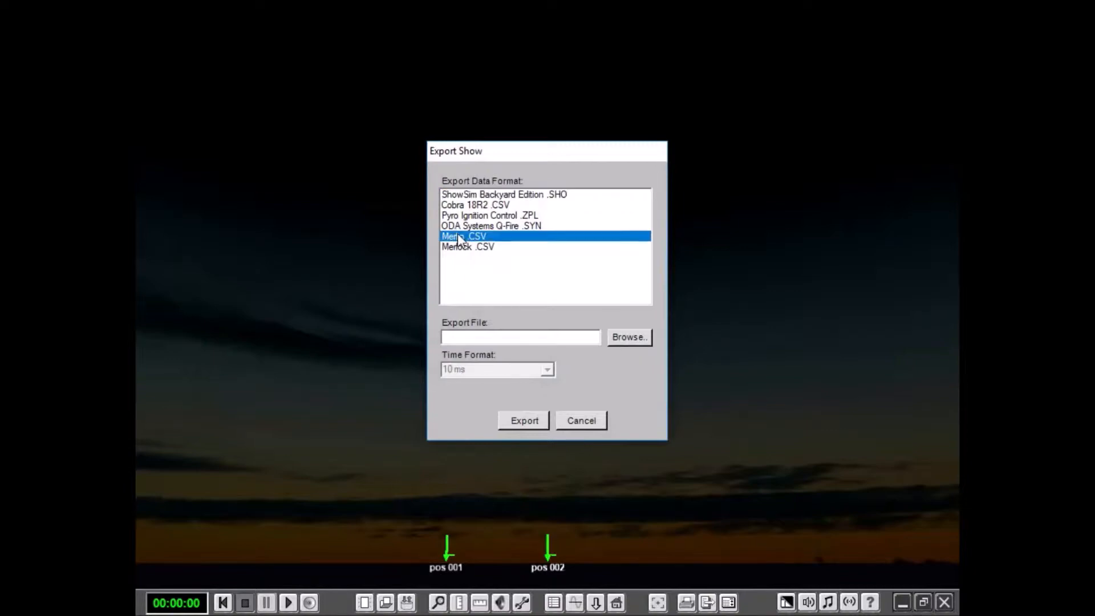
# - Export the show to the desktop's Fireworks Launch Programs folder as FW32 DEMO, overwriting the existing file
pyautogui.click(636, 339)
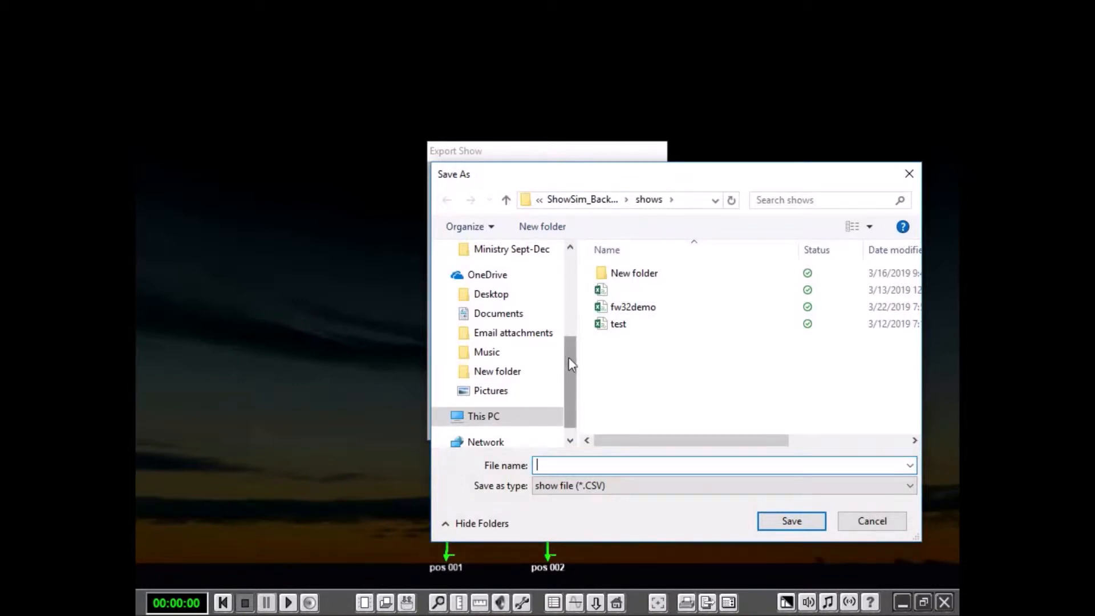
pyautogui.moveTo(570, 364); pyautogui.dragTo(543, 276)
pyautogui.click(502, 287)
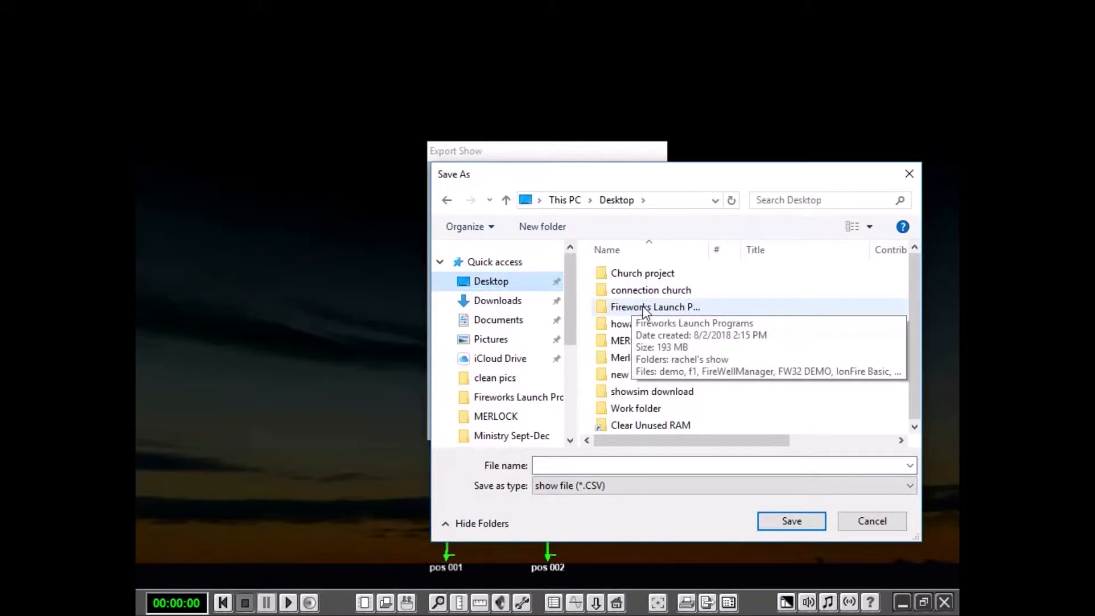
pyautogui.doubleClick(644, 308)
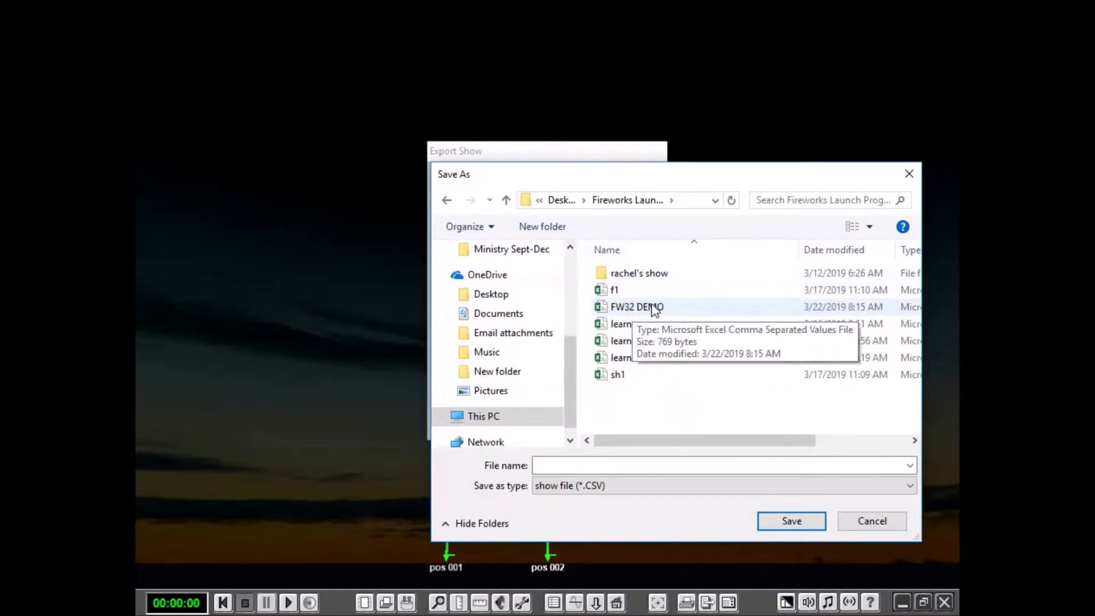
pyautogui.doubleClick(654, 310)
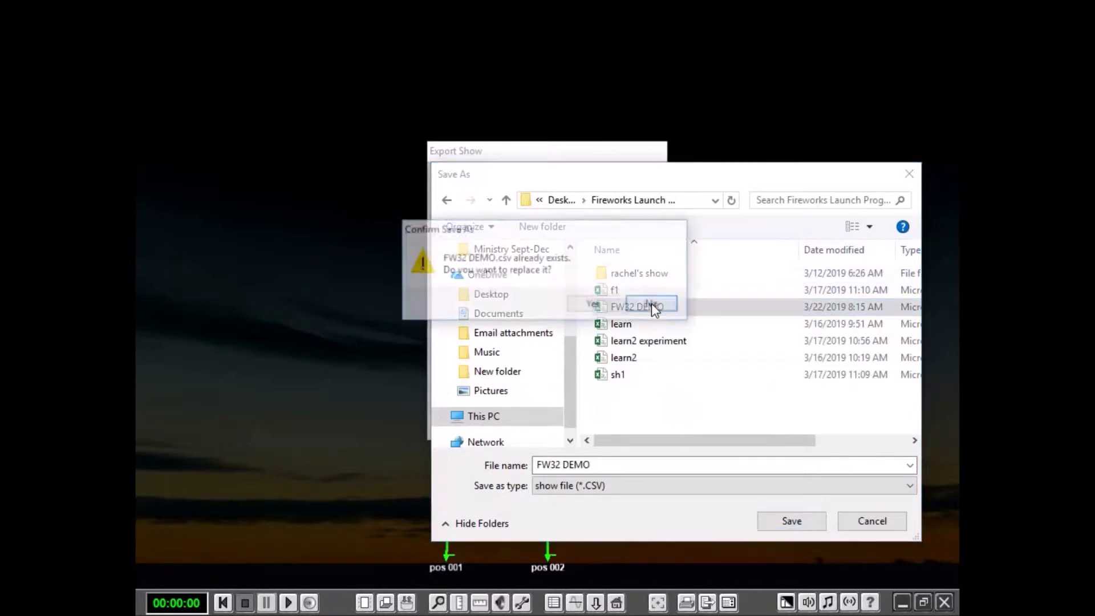
pyautogui.click(596, 308)
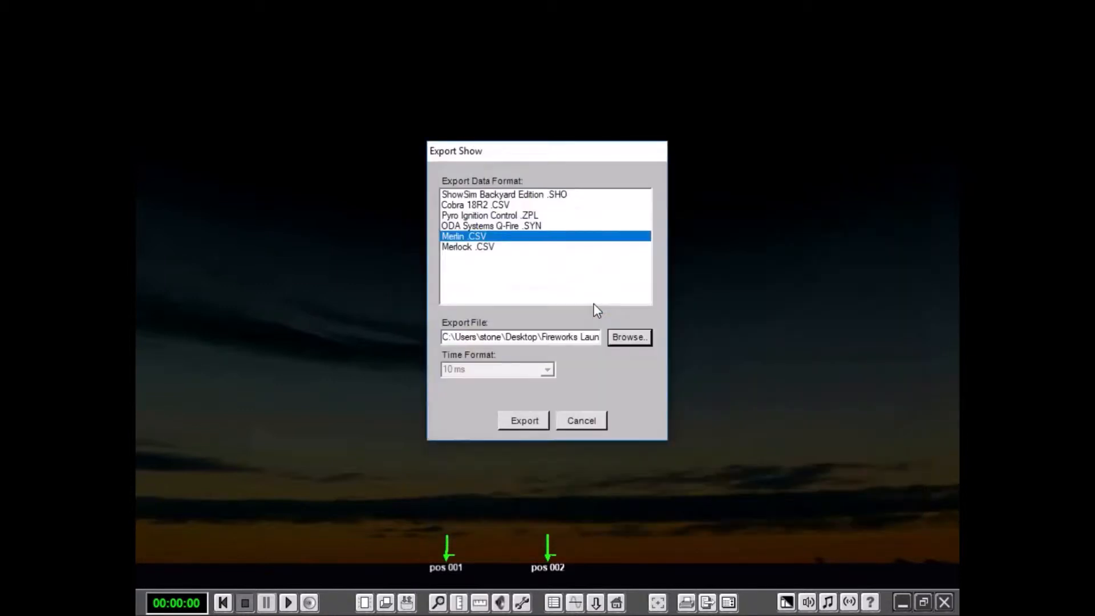
pyautogui.click(523, 419)
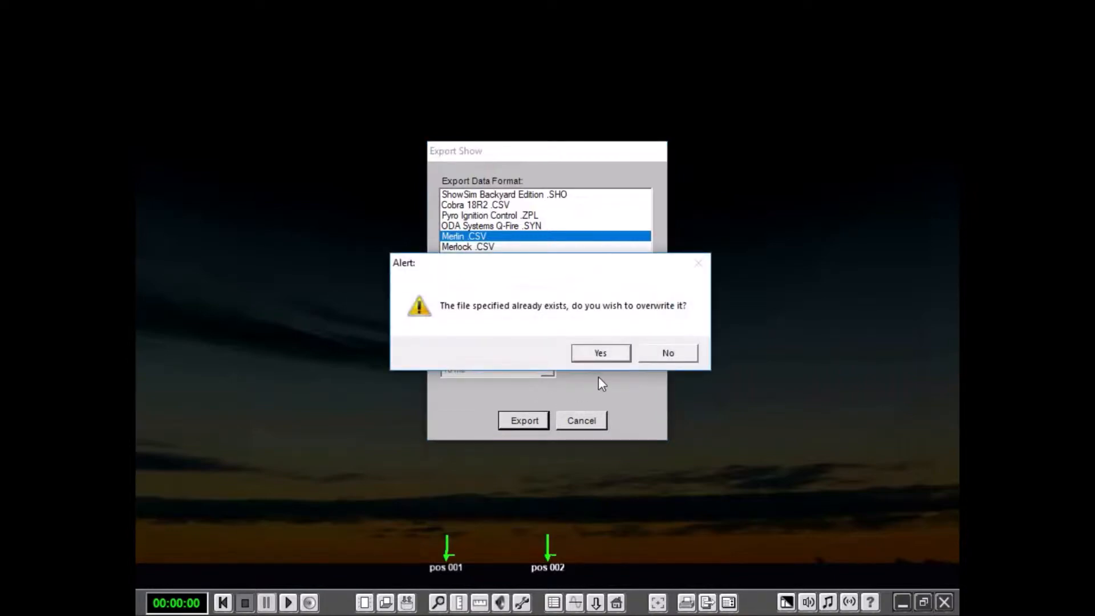
pyautogui.click(603, 354)
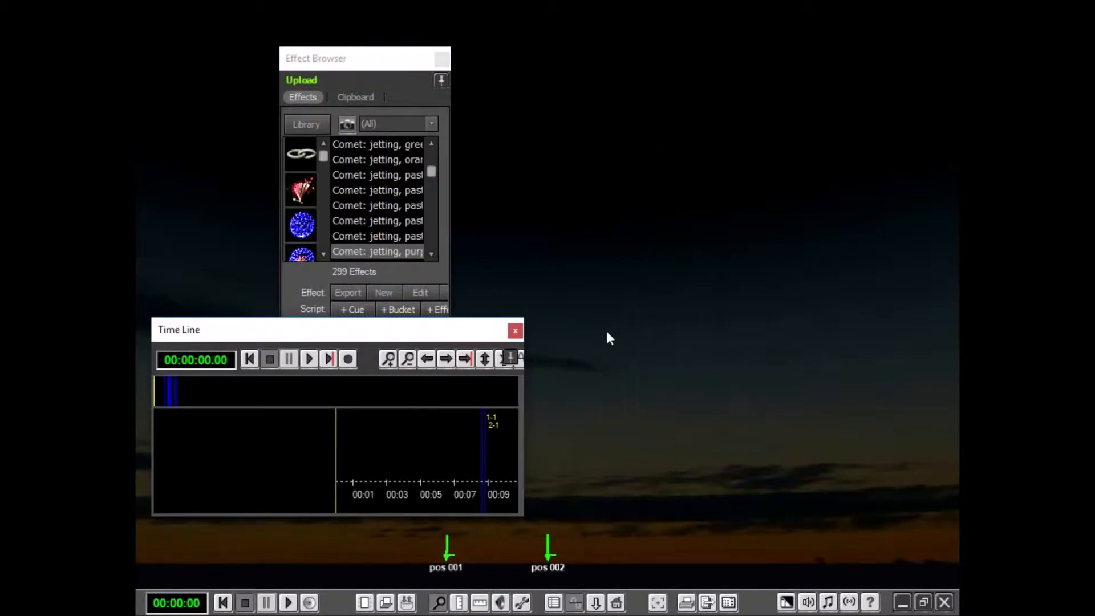
# - Switch to FireWellManager and save its setup options with the module range from 001 to 002
pyautogui.click(902, 604)
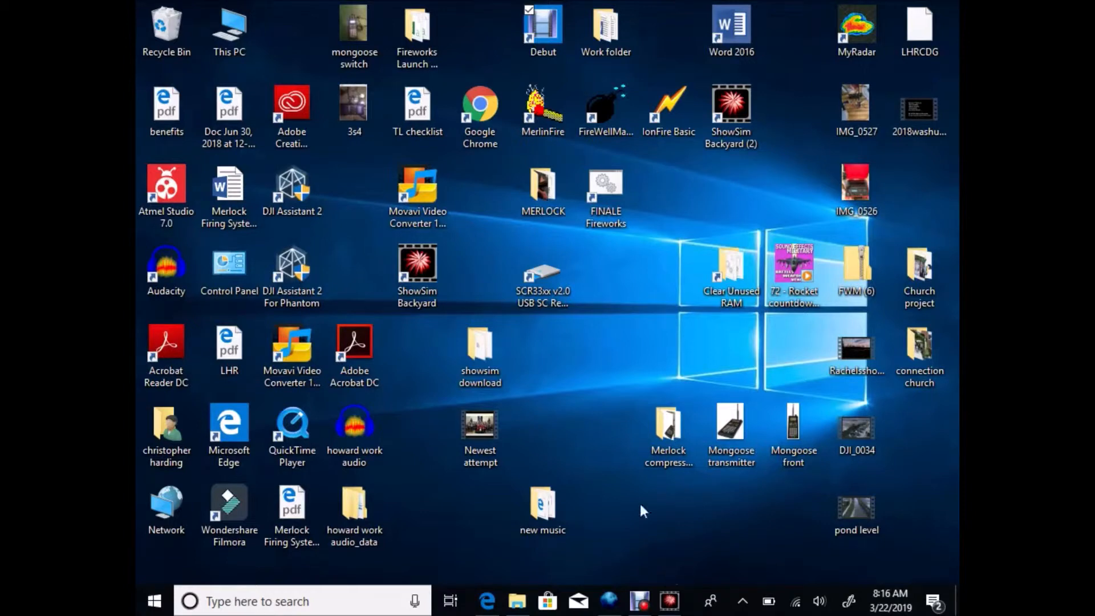
pyautogui.doubleClick(609, 111)
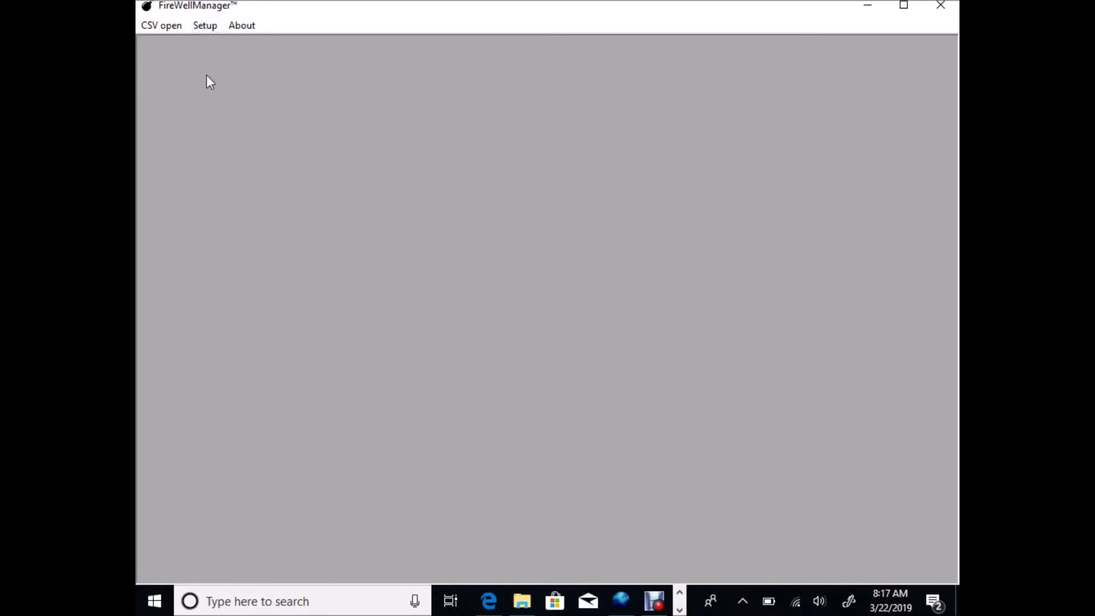
pyautogui.click(205, 27)
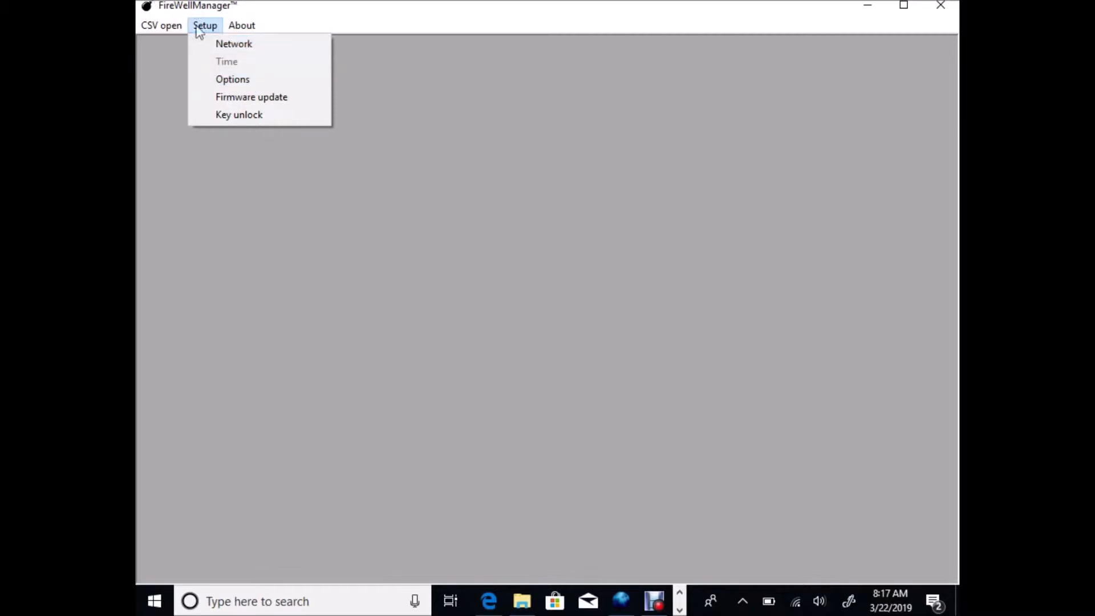
pyautogui.click(243, 81)
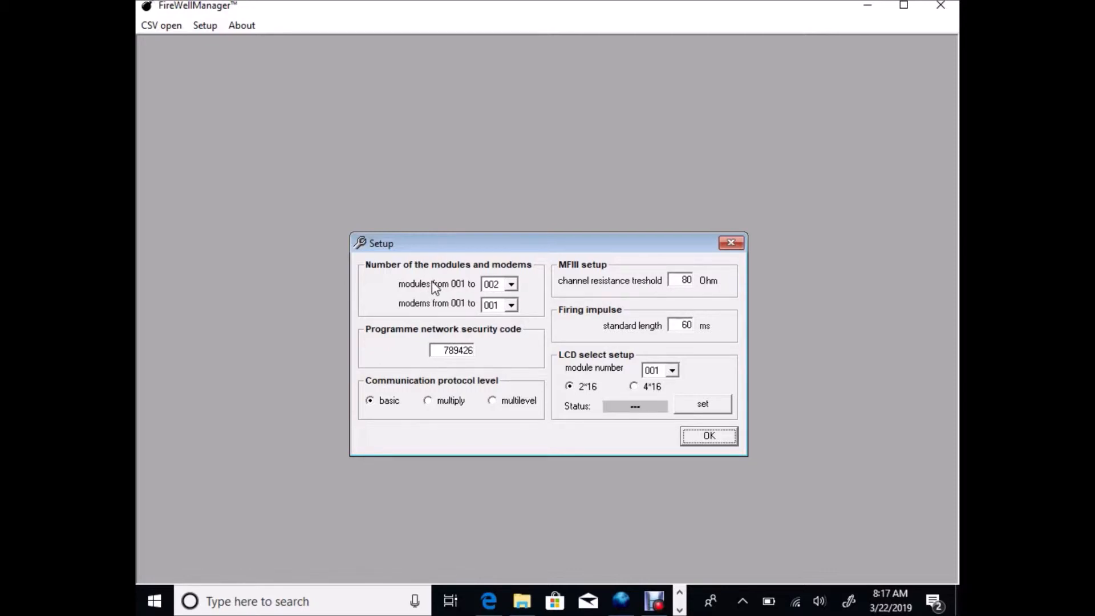
pyautogui.click(515, 285)
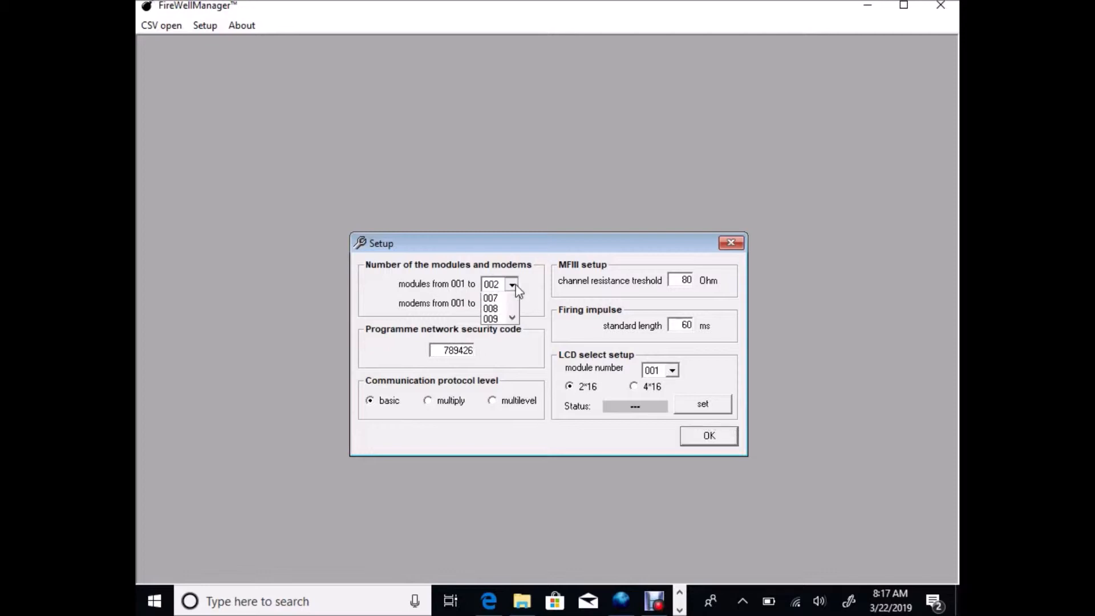
pyautogui.click(515, 286)
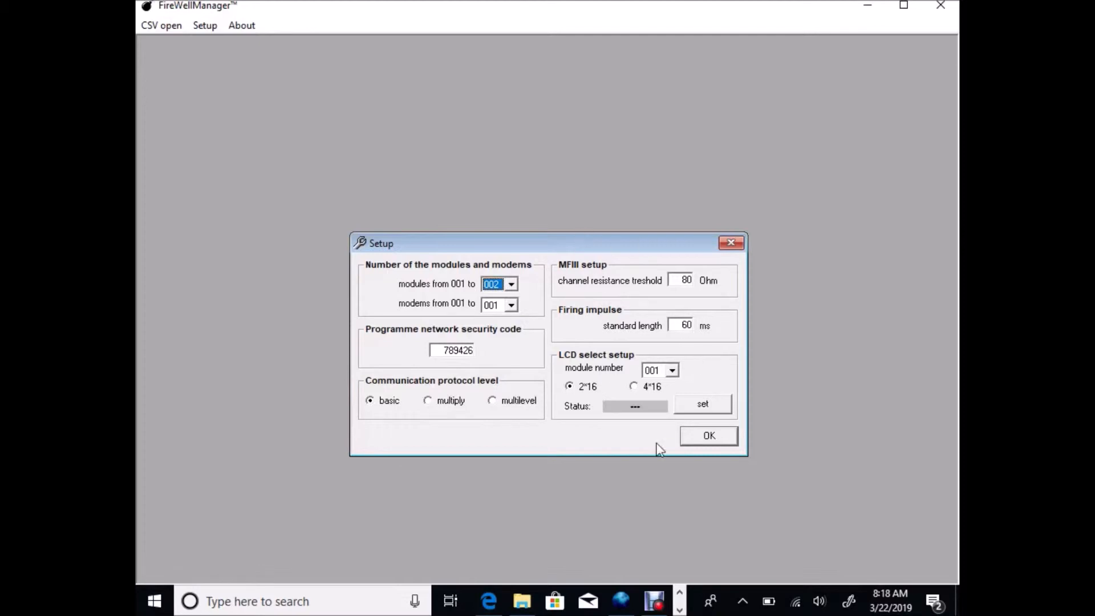
pyautogui.click(713, 438)
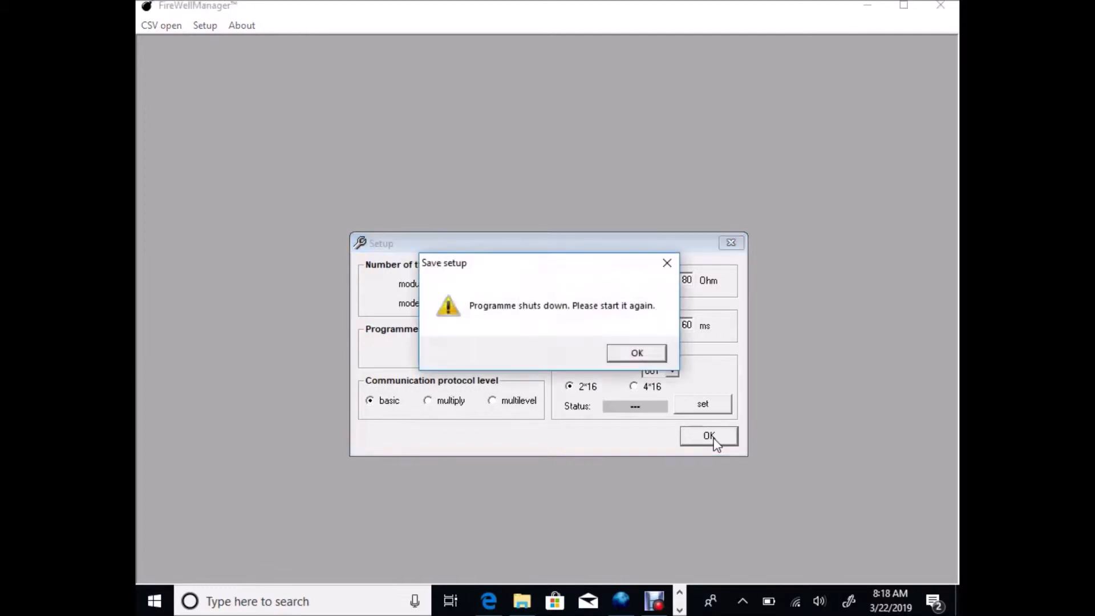
pyautogui.click(630, 353)
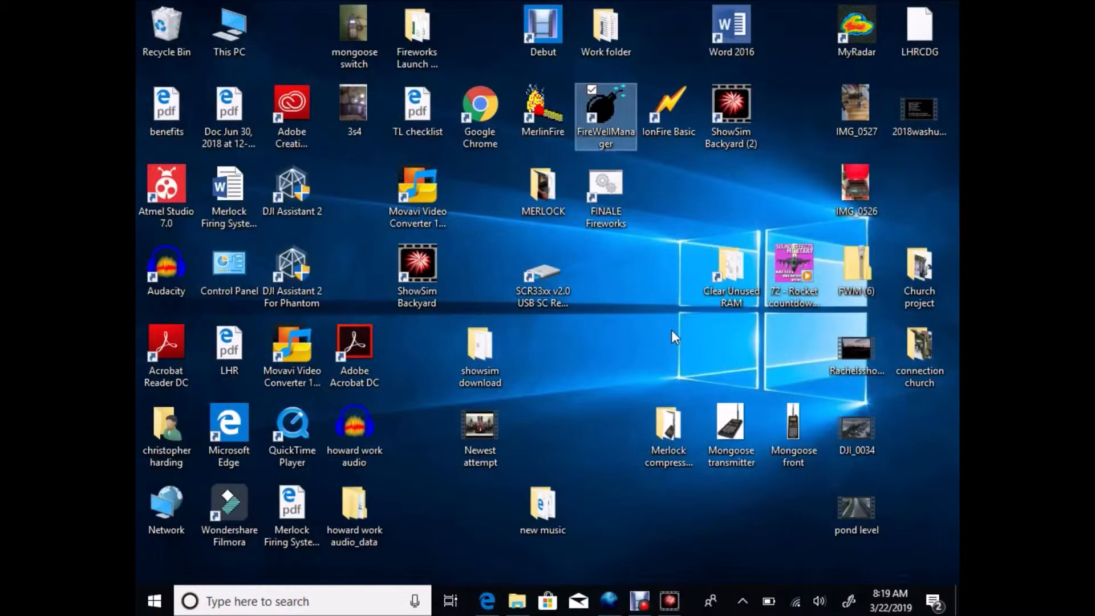
# - Restart FireWellManager and open the FW32 DEMO CSV file, showing the cues for module address 2 and then module address 1
pyautogui.doubleClick(605, 103)
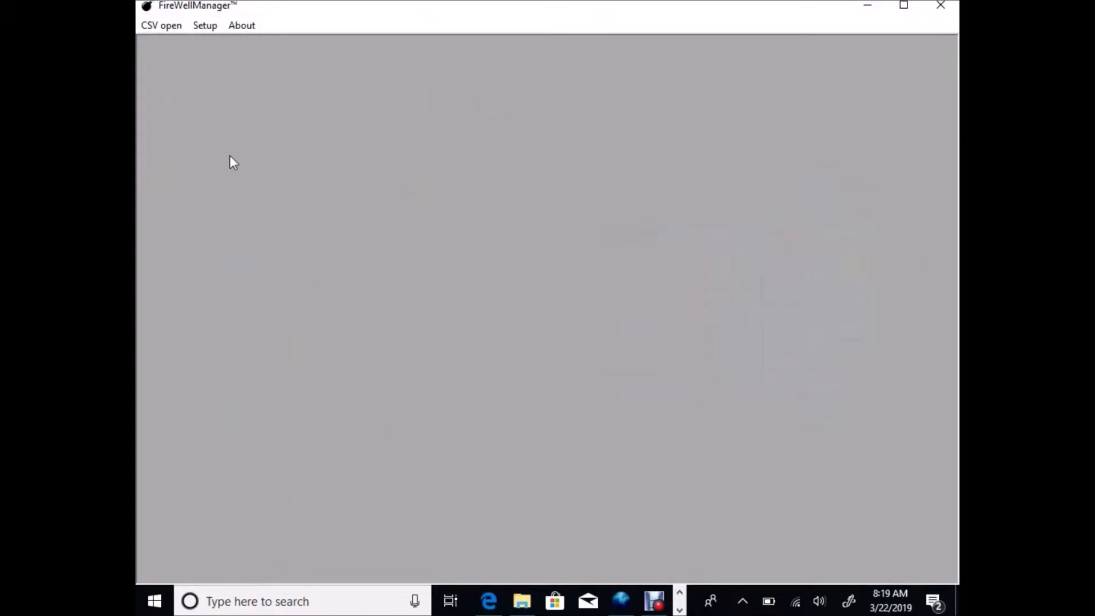
pyautogui.click(149, 27)
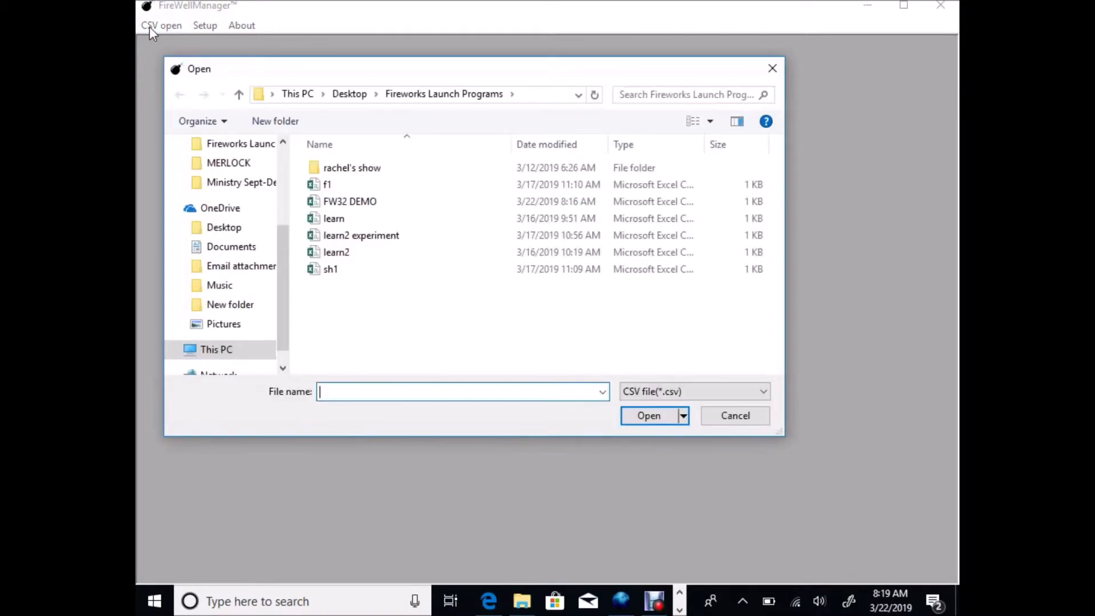
pyautogui.doubleClick(365, 201)
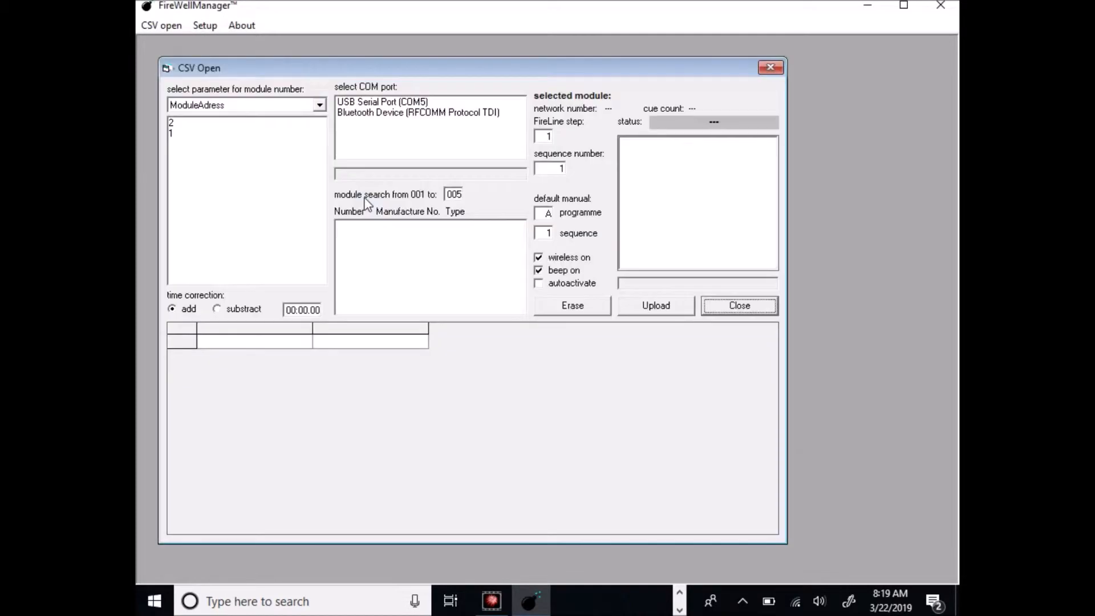
pyautogui.click(176, 123)
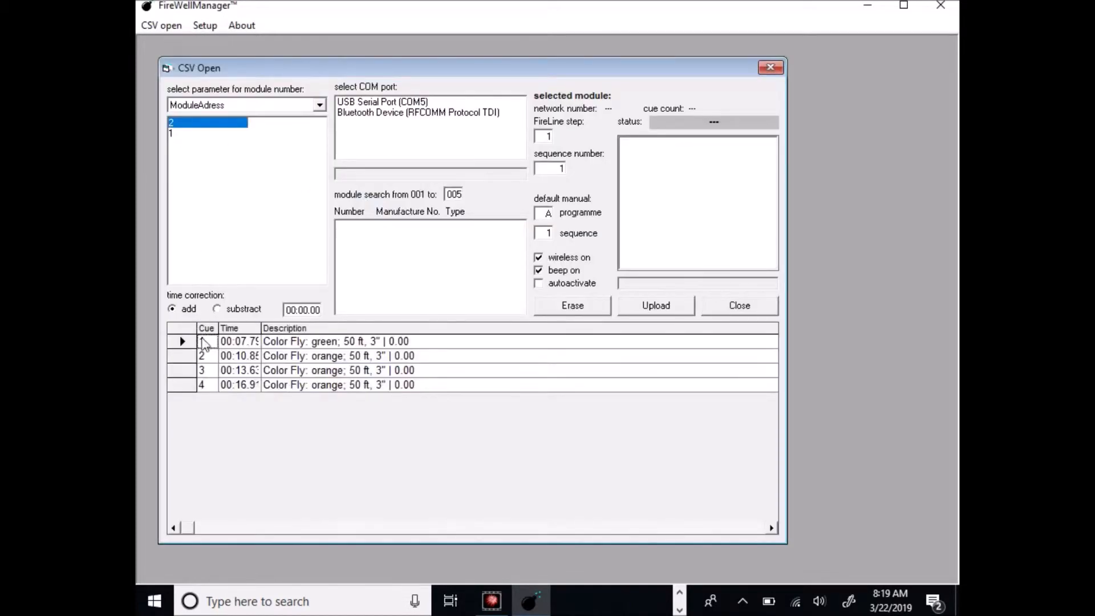
pyautogui.click(175, 135)
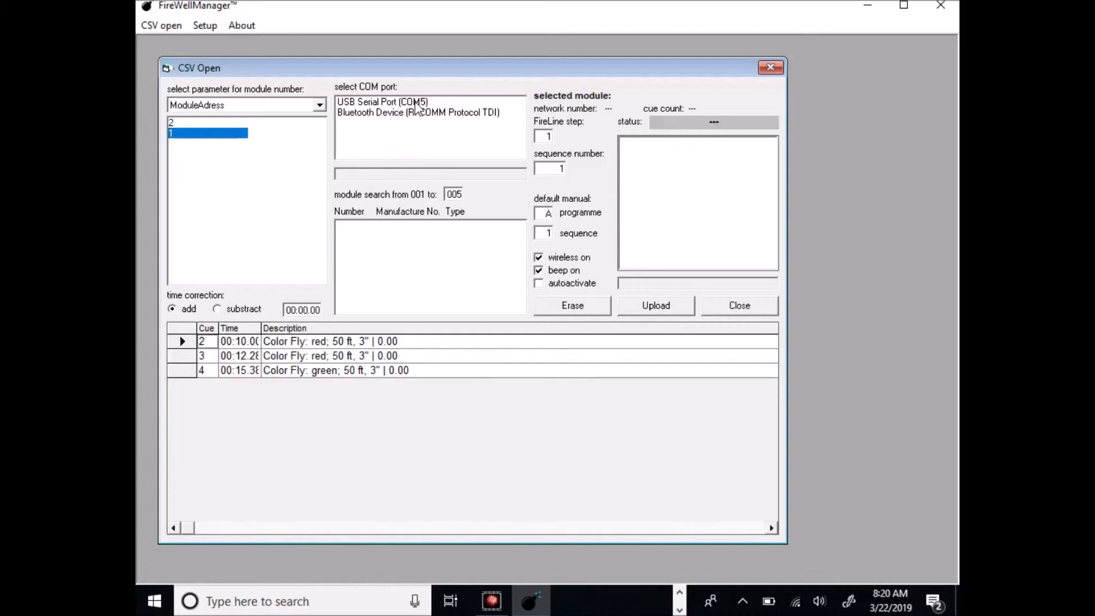
# - Search for connected modules through USB Serial Port (COM5) and erase module 001
pyautogui.click(386, 106)
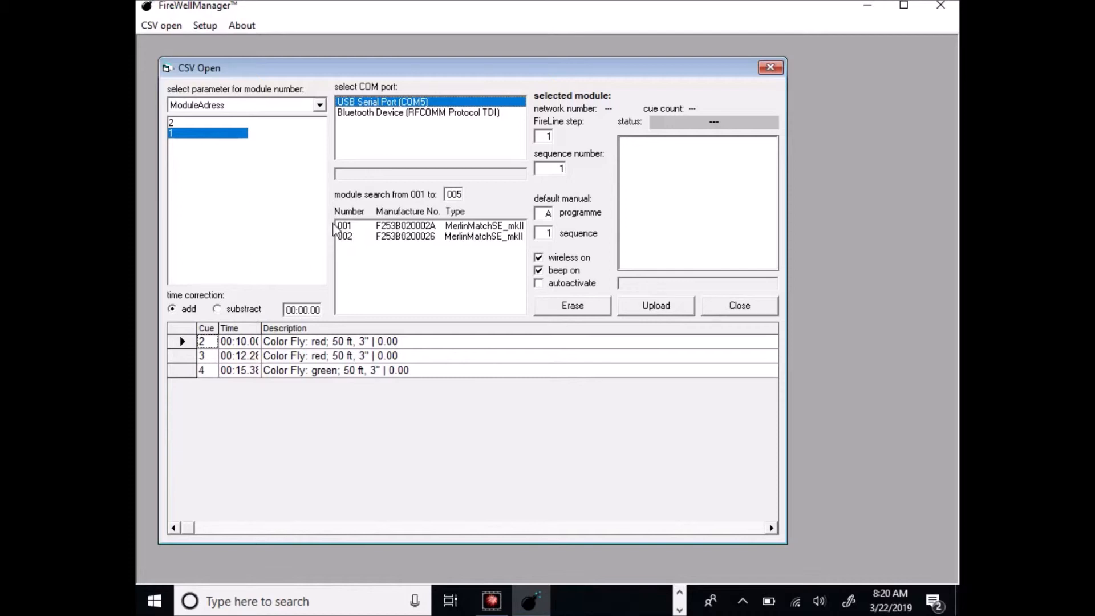
pyautogui.click(403, 228)
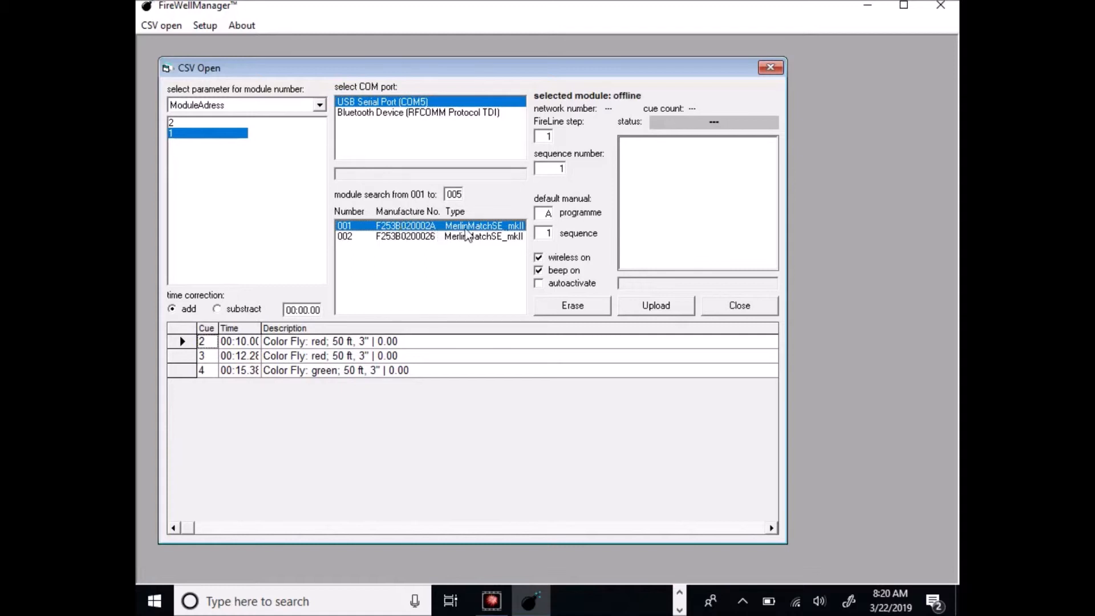
pyautogui.click(578, 310)
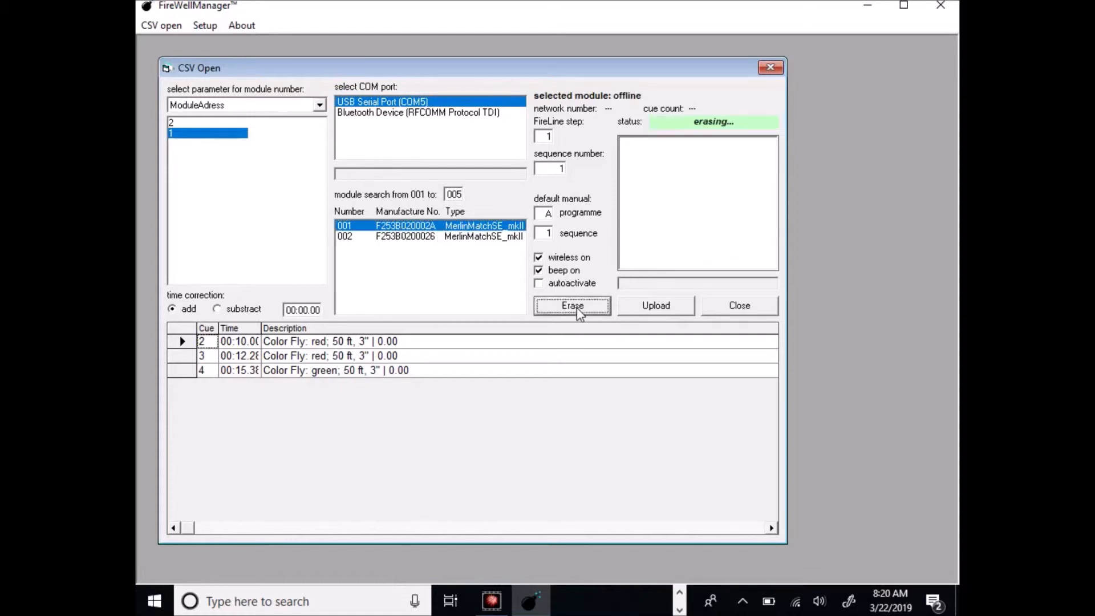
# - Erase module 001 again after reselecting it, and erase module 002
pyautogui.click(592, 354)
pyautogui.click(413, 226)
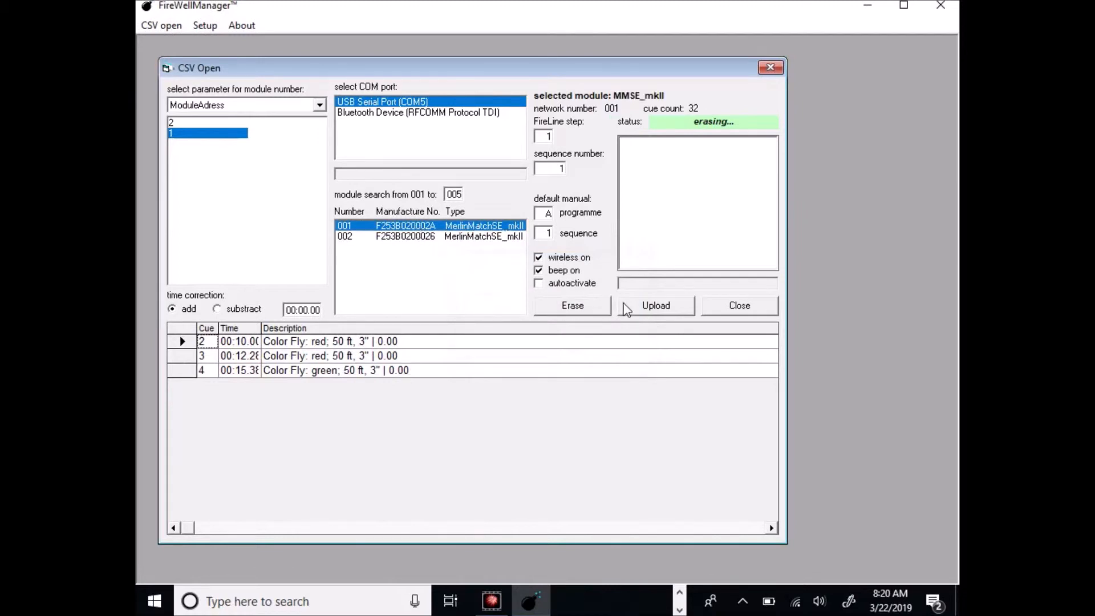
pyautogui.click(586, 311)
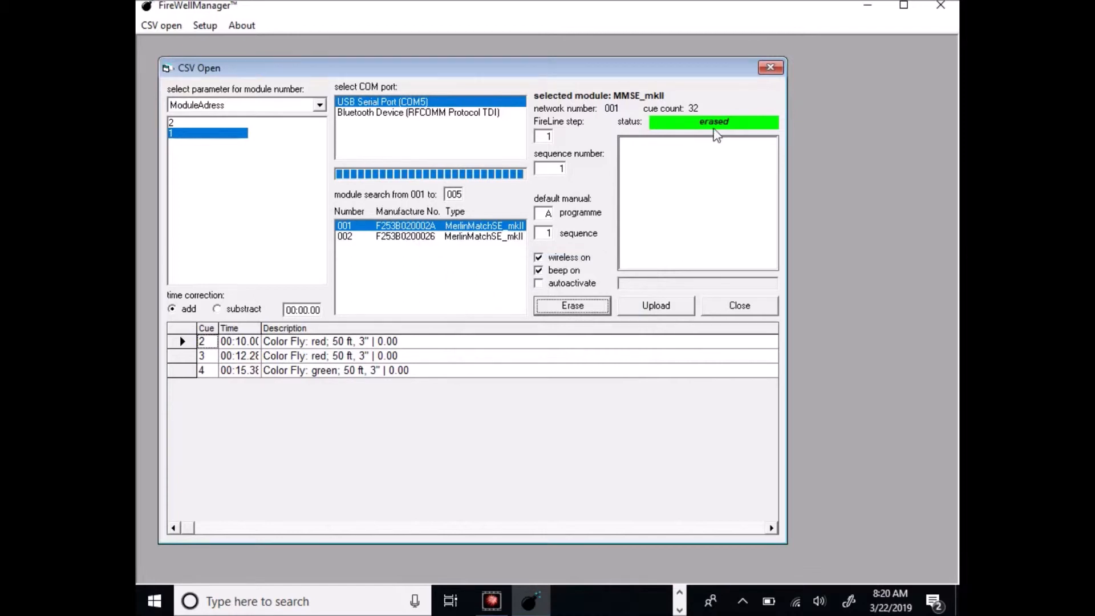
pyautogui.click(412, 240)
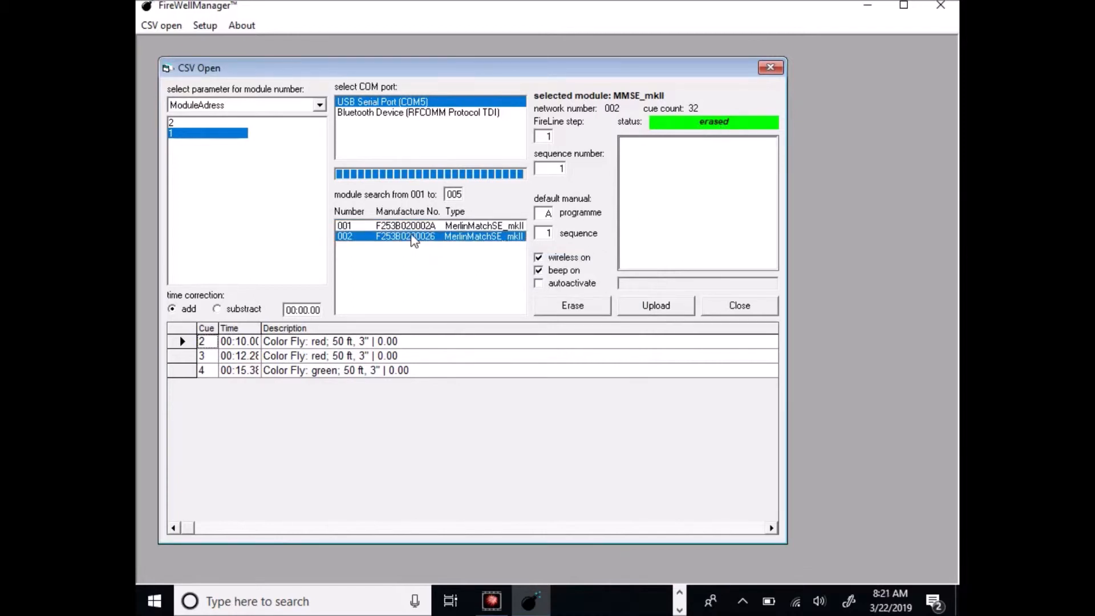
pyautogui.click(580, 307)
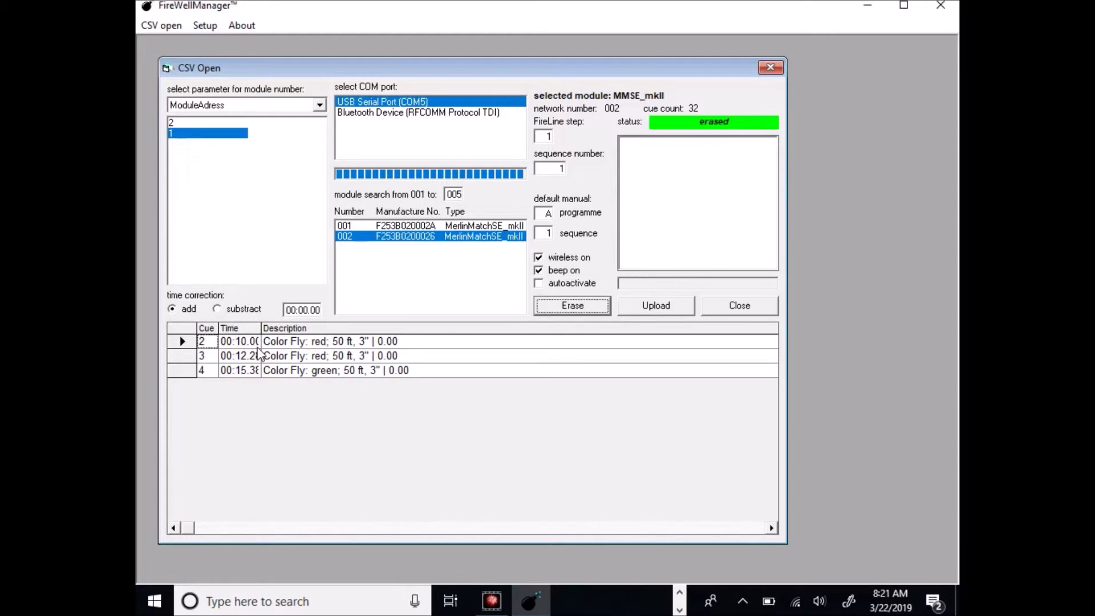
# - Upload the module address 1 cues to module 001, after viewing the cues for module address 2
pyautogui.click(172, 123)
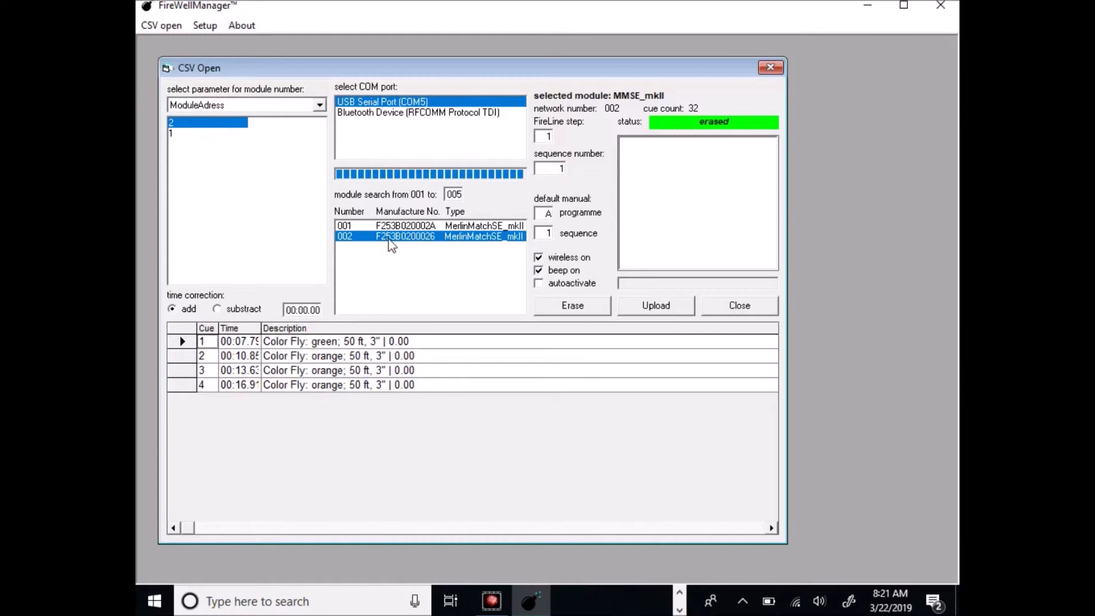
pyautogui.click(179, 134)
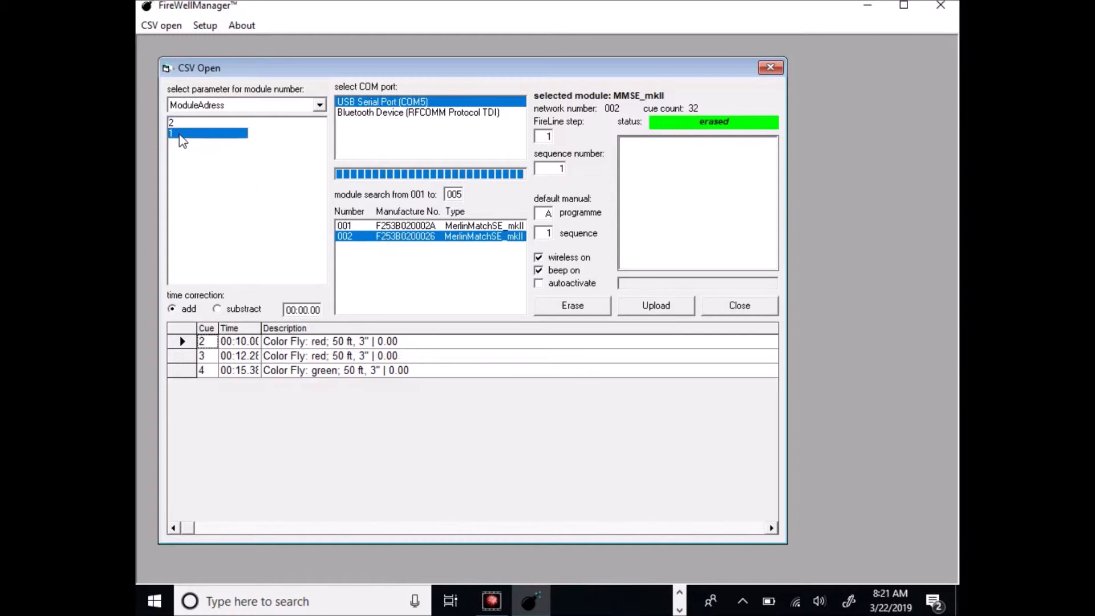
pyautogui.click(403, 226)
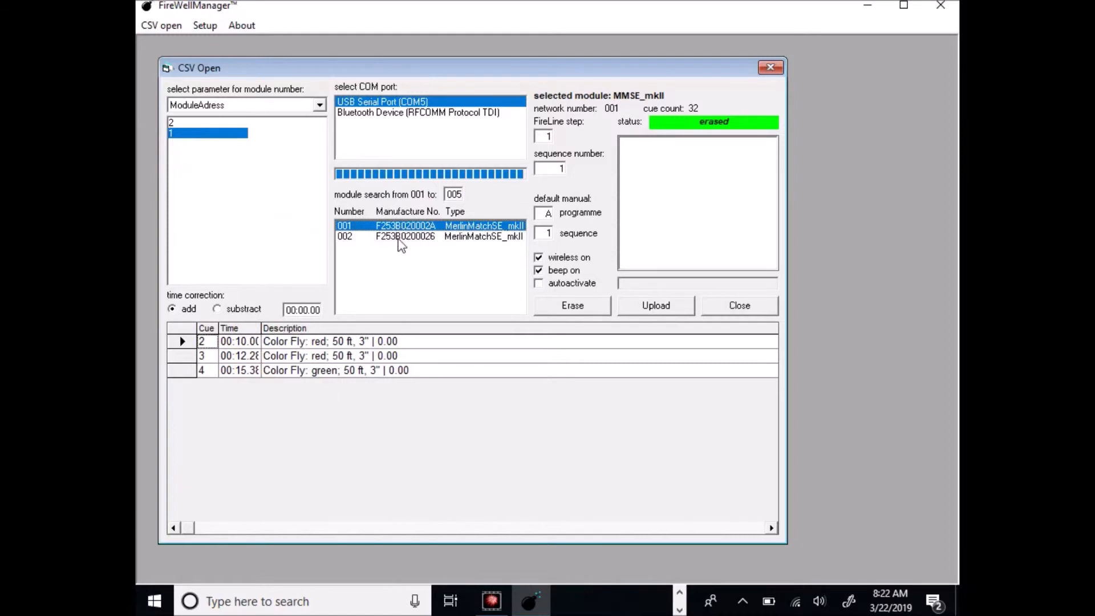
pyautogui.click(654, 308)
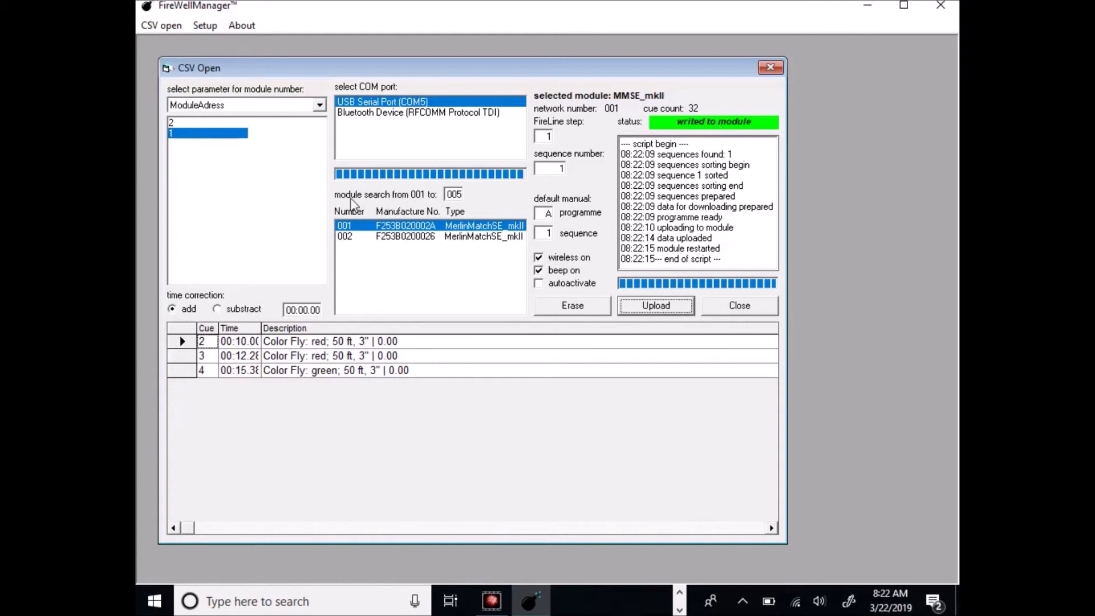
# - Upload the module address 2 cues to module 002
pyautogui.click(171, 122)
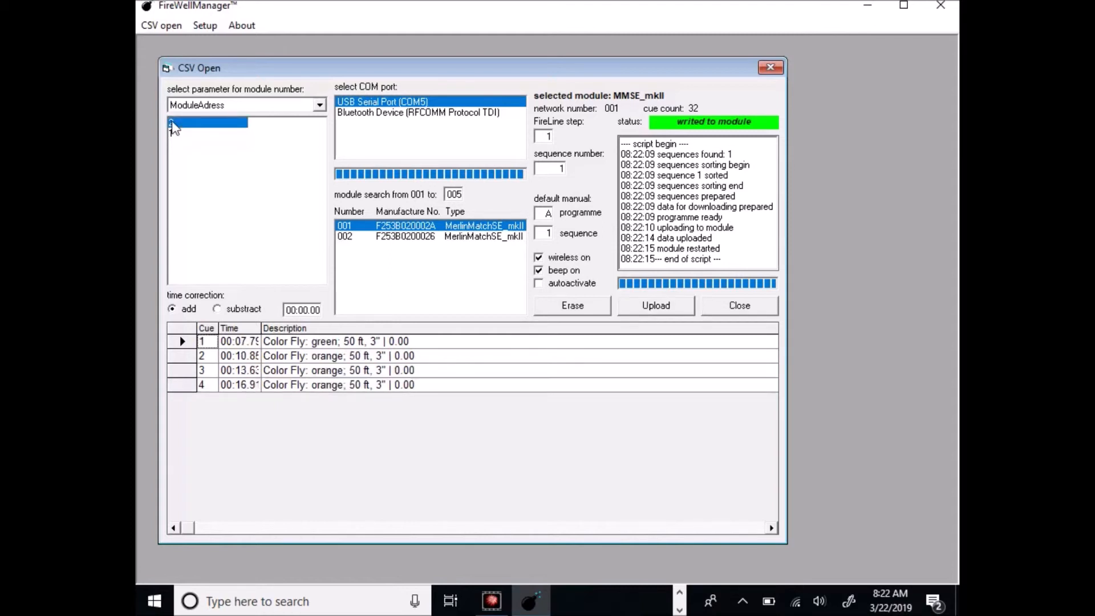
pyautogui.click(412, 237)
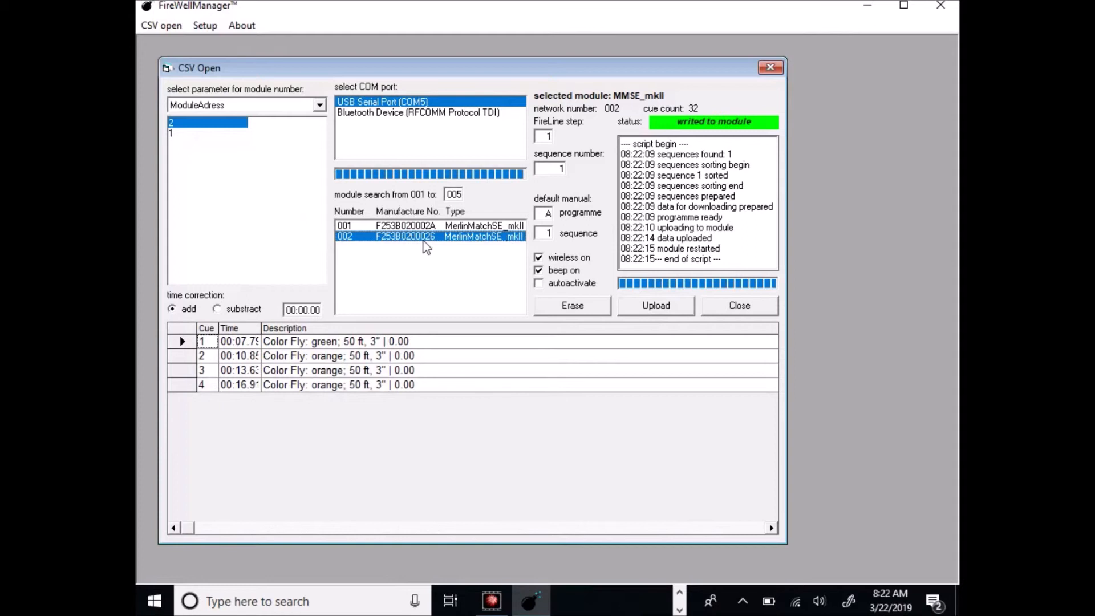
pyautogui.click(656, 310)
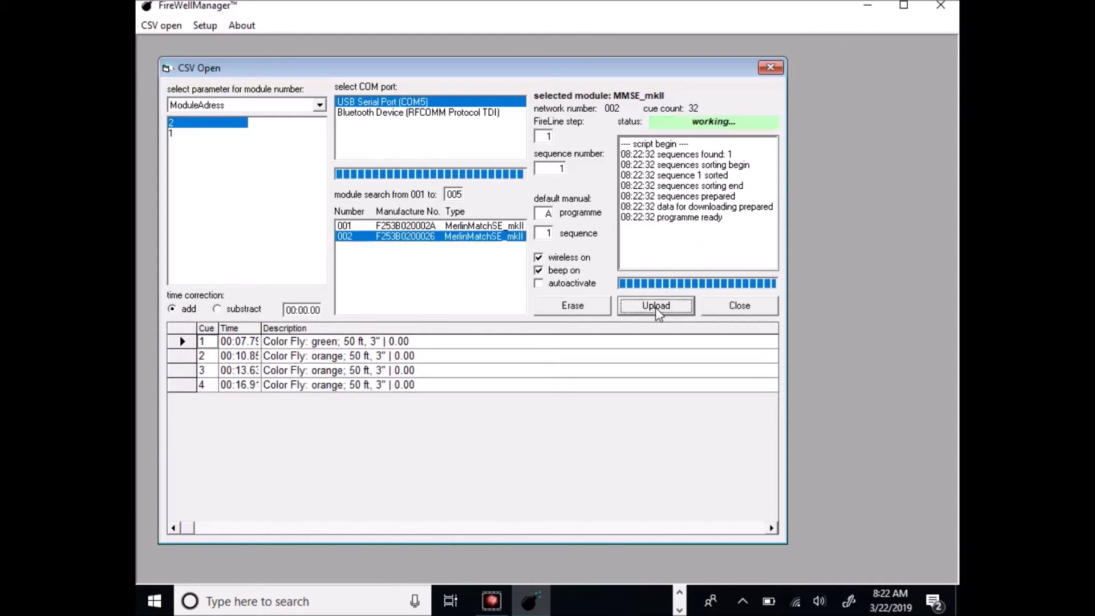